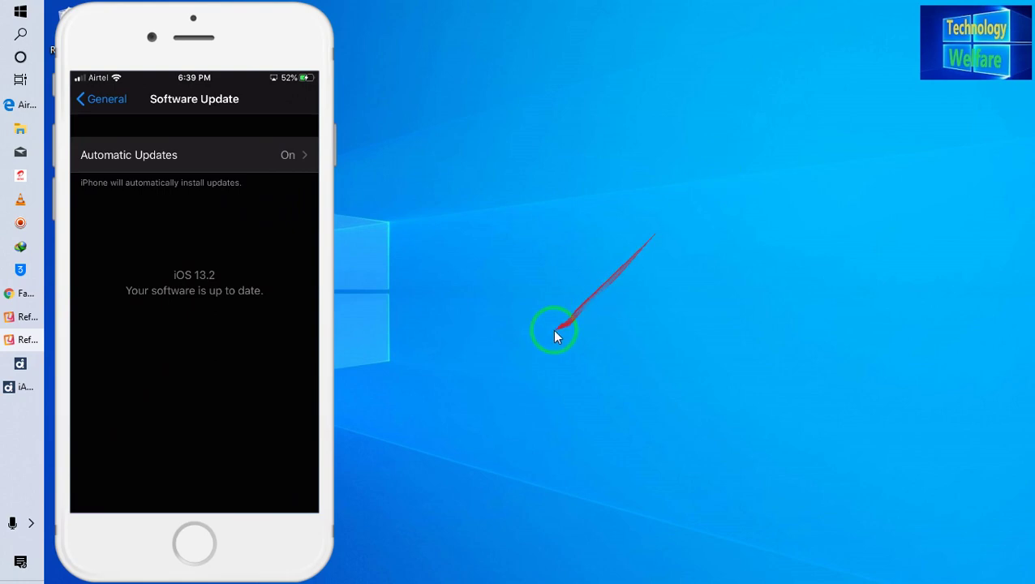
# - Bring the iAnyGo window to the front on the Windows desktop
pyautogui.click(17, 390)
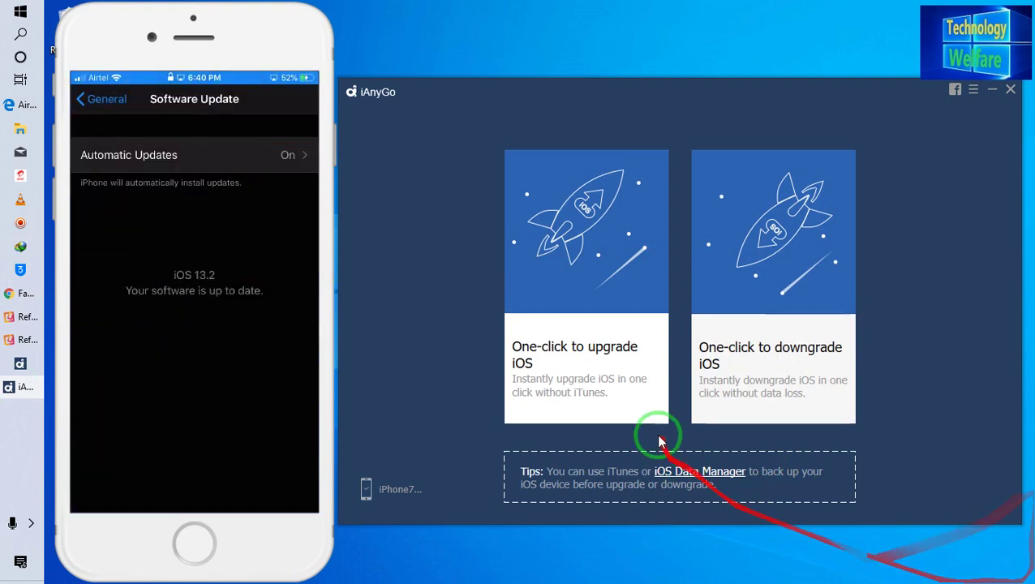
# - Open the One Click to Downgrade iOS page for the connected iPhone 7
pyautogui.click(705, 361)
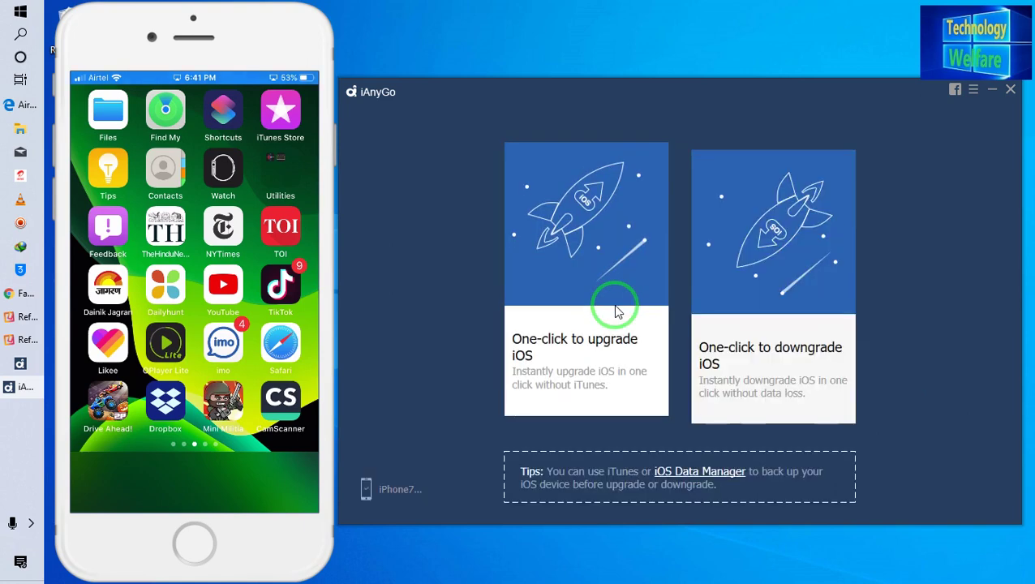
pyautogui.click(735, 333)
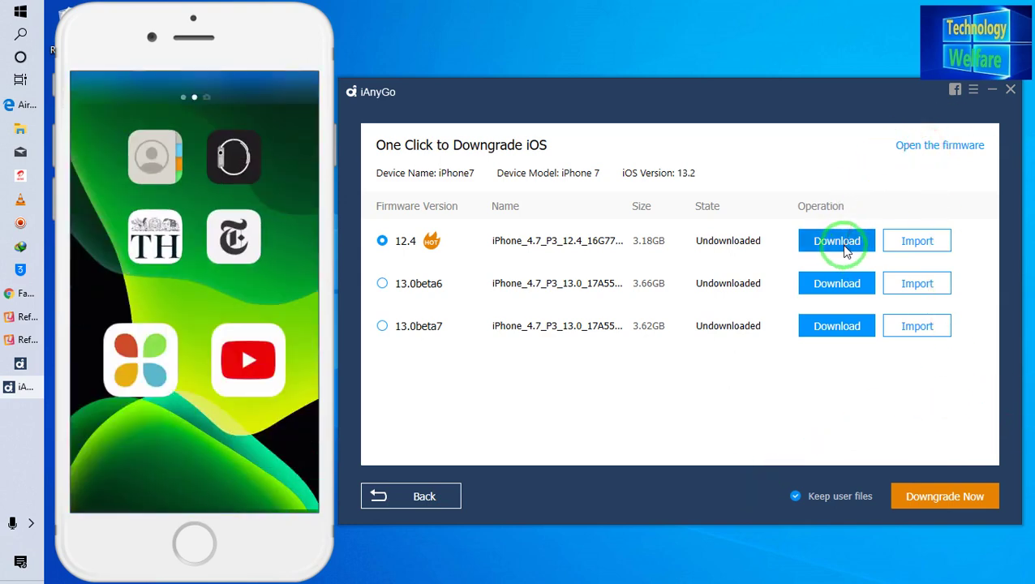
# - Download the iOS 12.4 firmware, pause it at 0.08%, and launch Downgrade Now
pyautogui.click(845, 247)
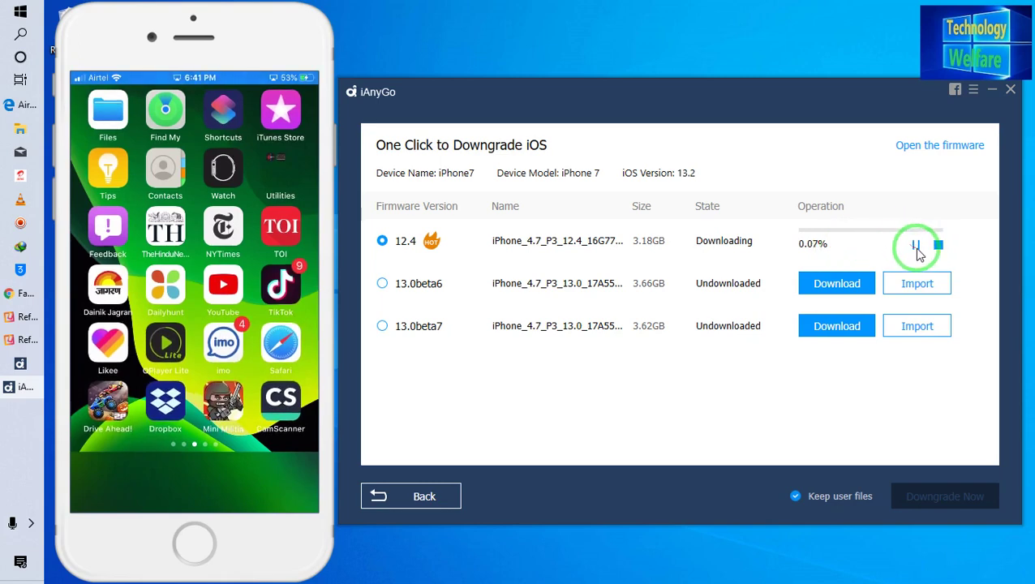
pyautogui.click(915, 247)
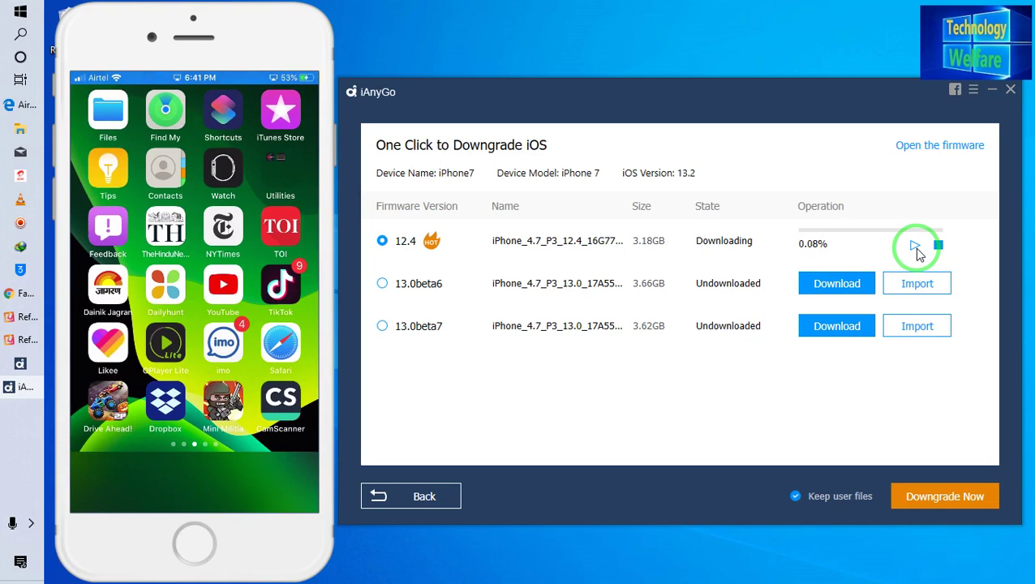
pyautogui.click(942, 492)
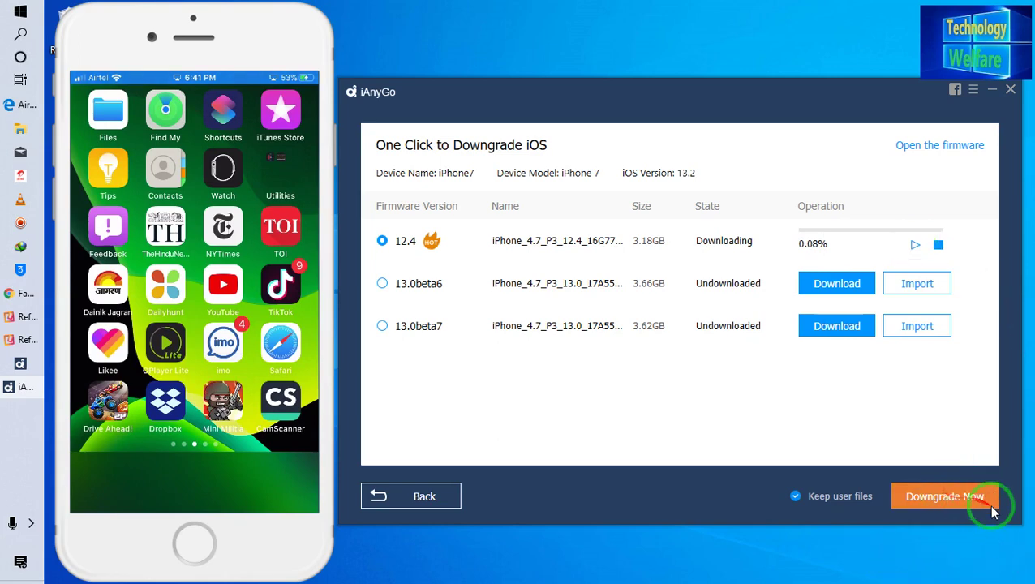